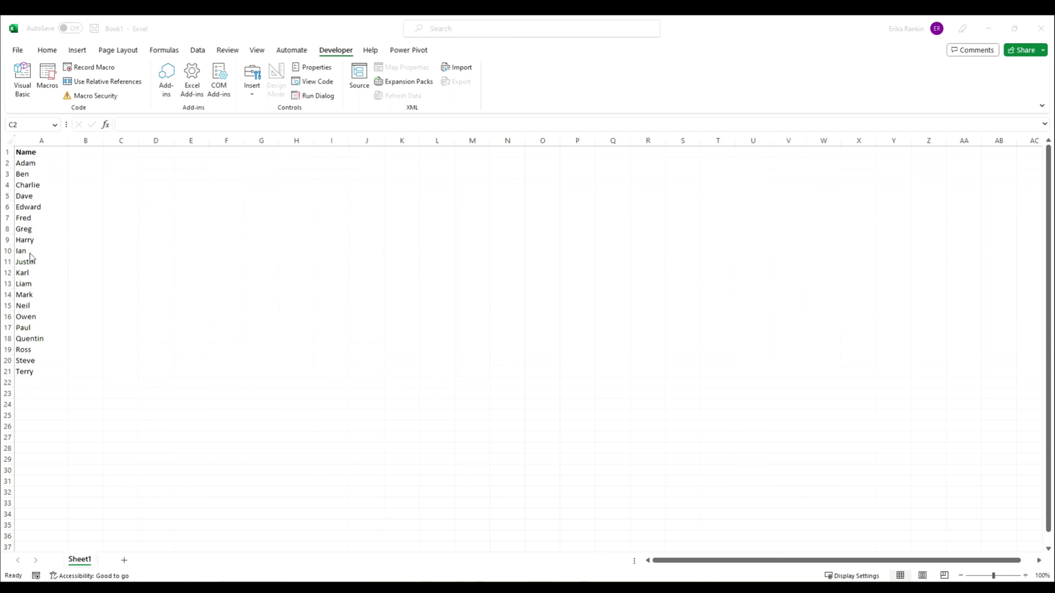
Step: Convert the Name list in A1:A21 into Table1 with a header row and banded table style
click(48, 205)
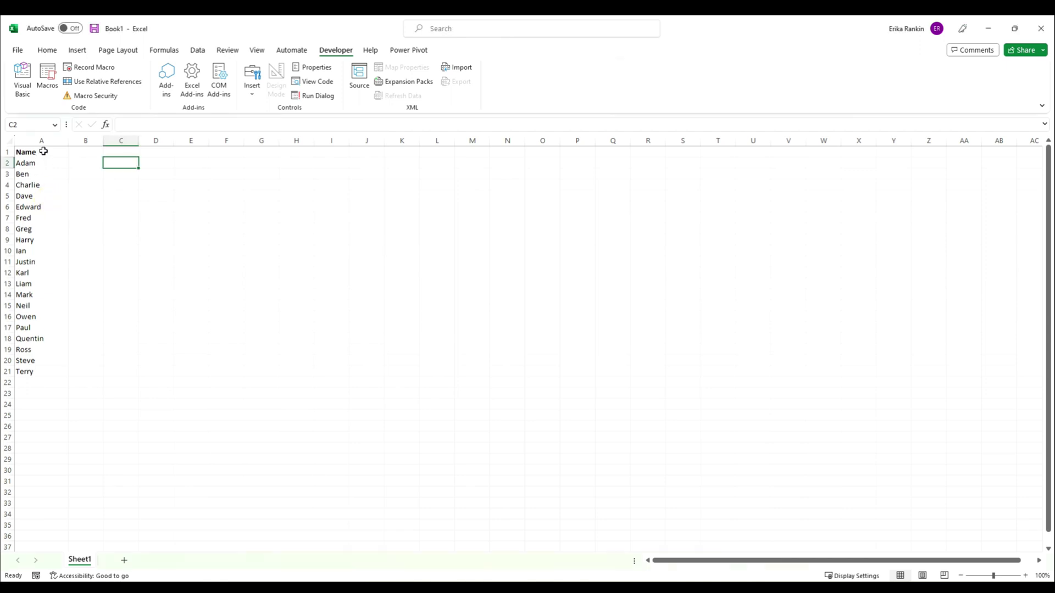
drag(44, 150, 38, 372)
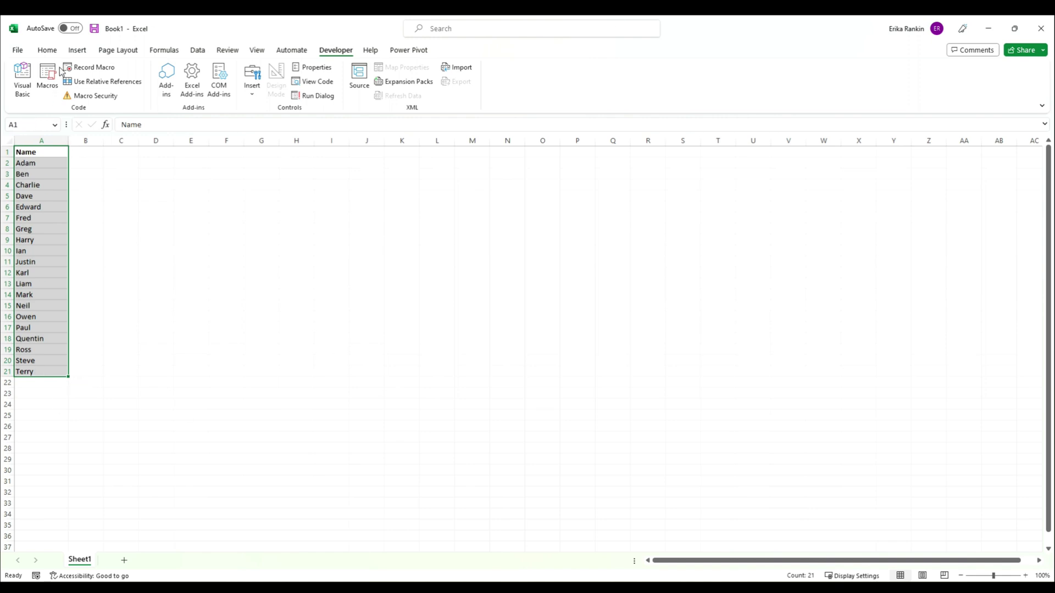
click(47, 50)
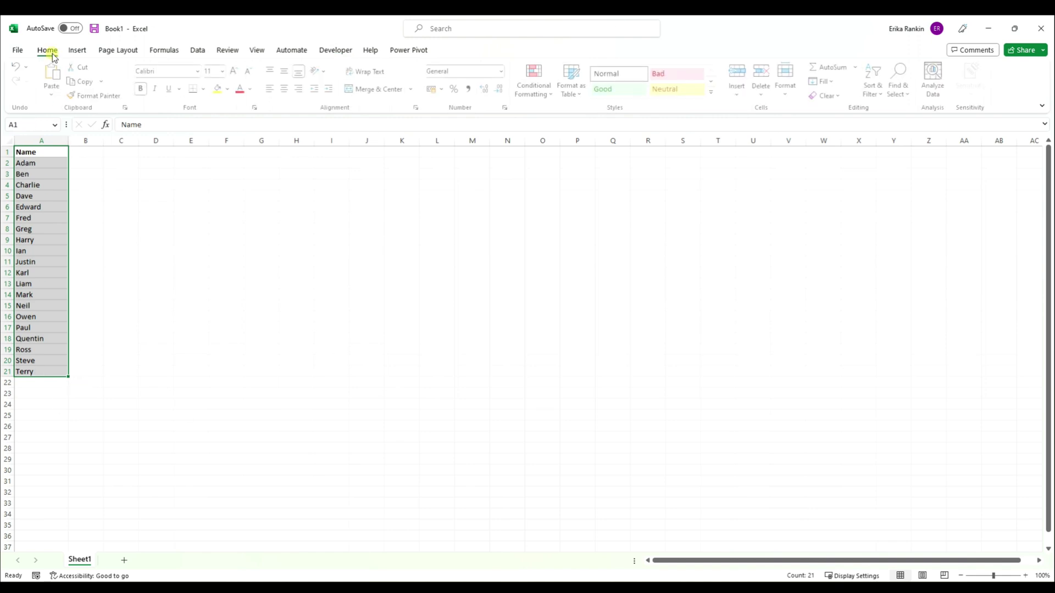
click(573, 77)
click(613, 293)
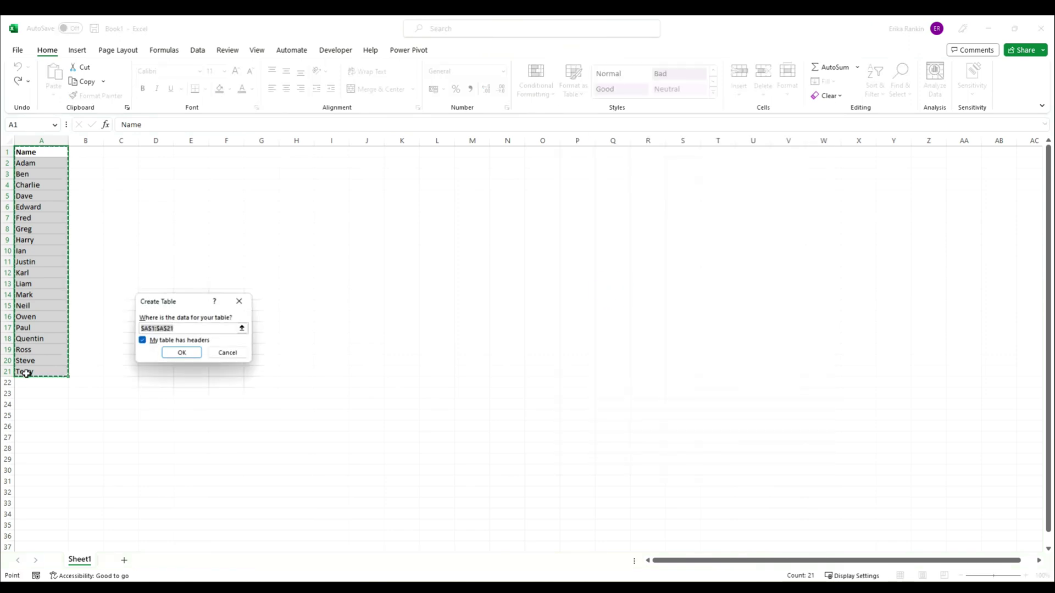
click(182, 352)
click(119, 162)
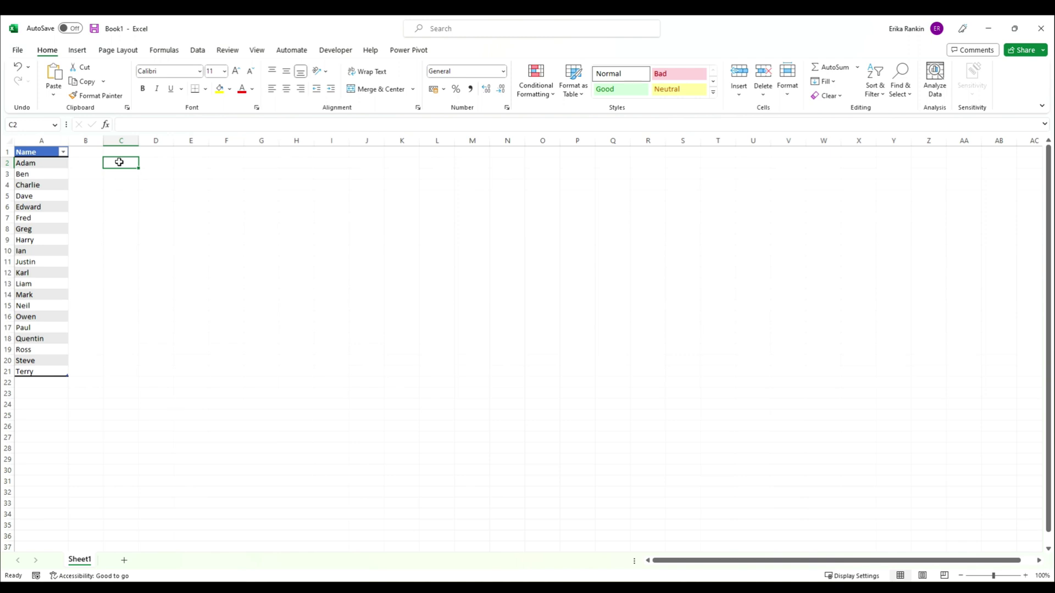
Step: Enter =RANDARRAY(10,1,1,COUNTA(Table1[Name]),TRUE) in C2 to spill ten random whole numbers
text(=RANDARRAY()
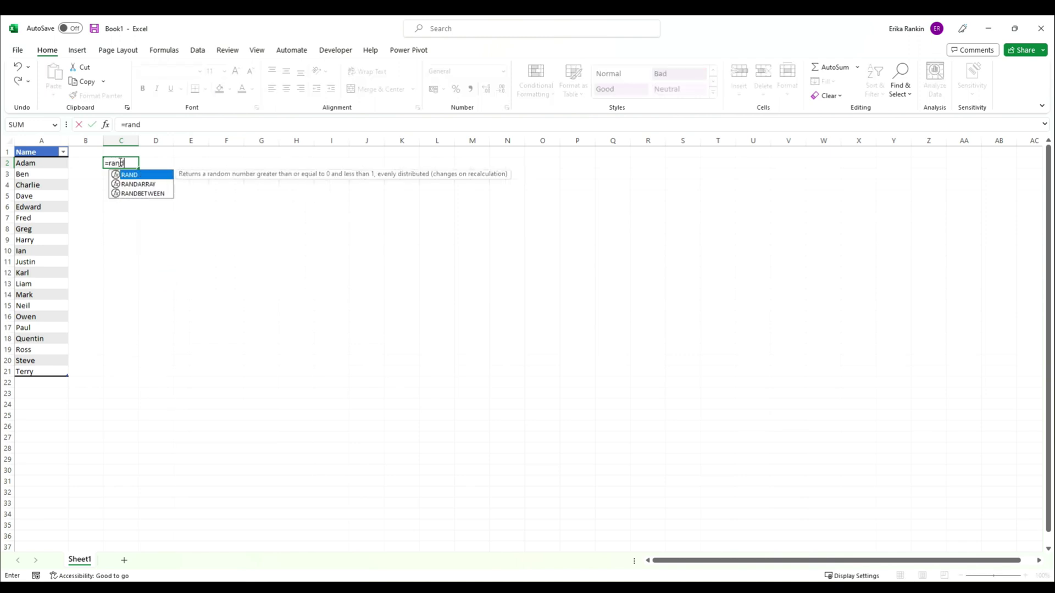
text(10)
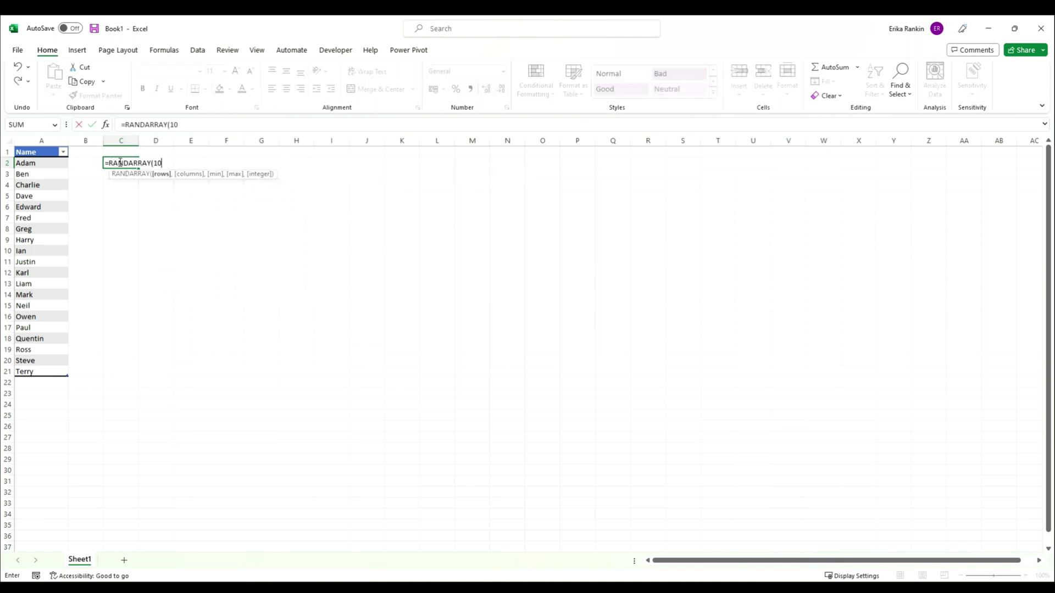
text(,1,)
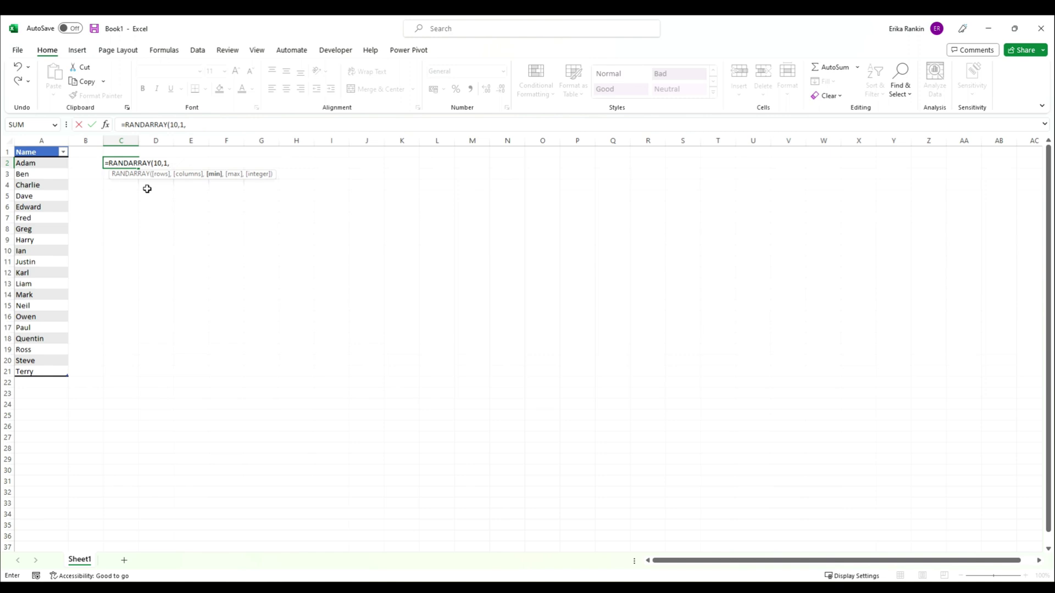
text(,COUNTA()
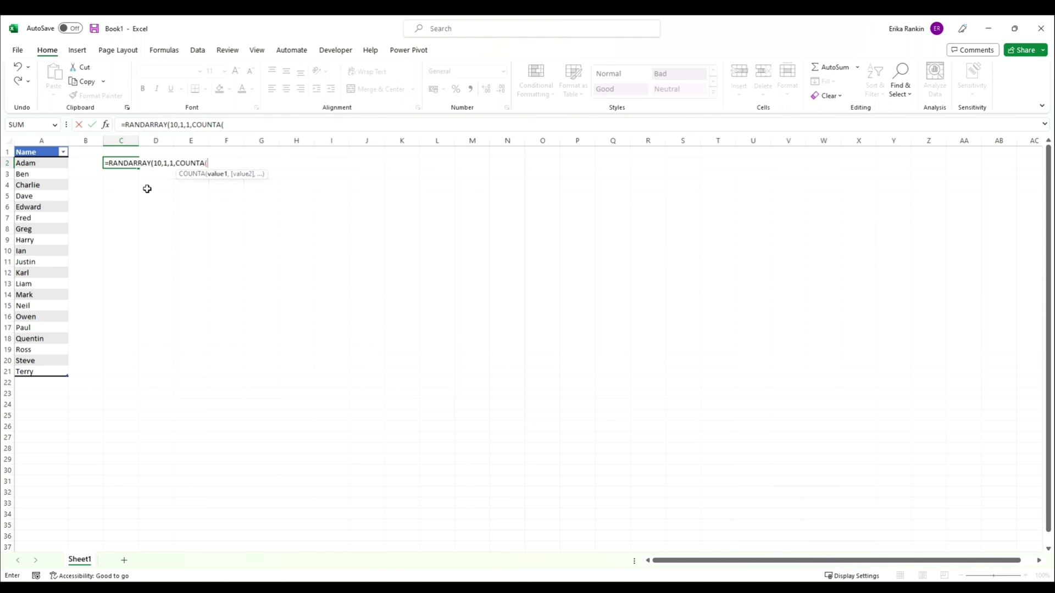
click(44, 146)
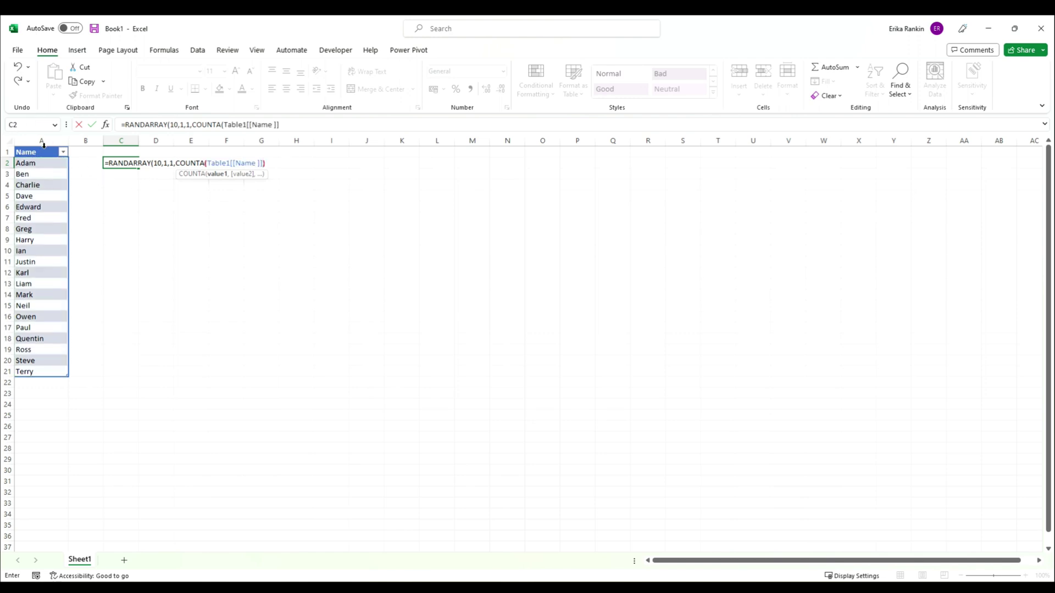
text())
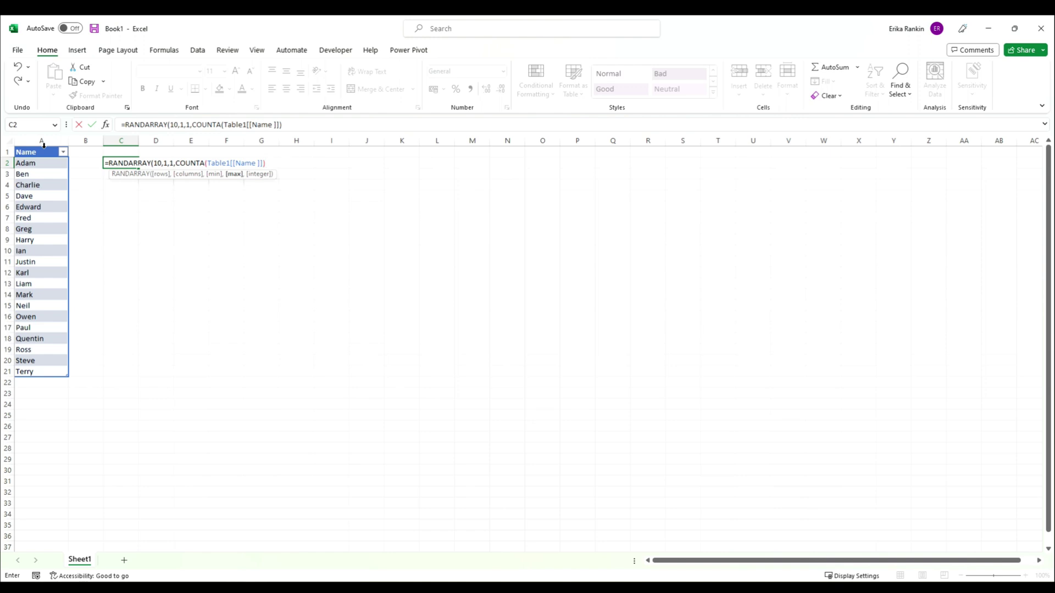
text(,)
key(Down)
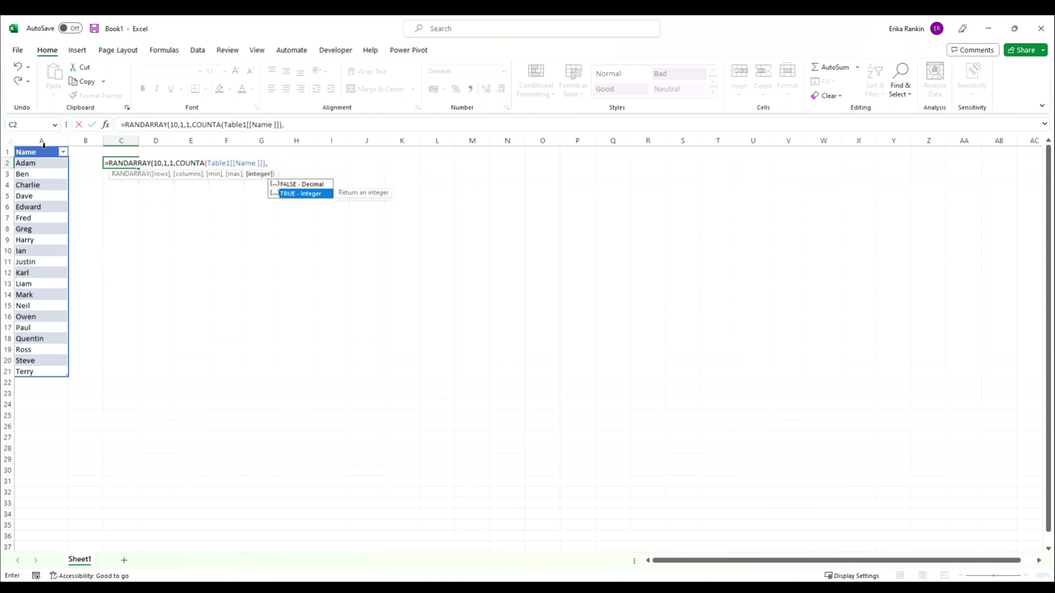
key(Tab)
key(F2)
key(ctrl+shift+Left)
click(311, 123)
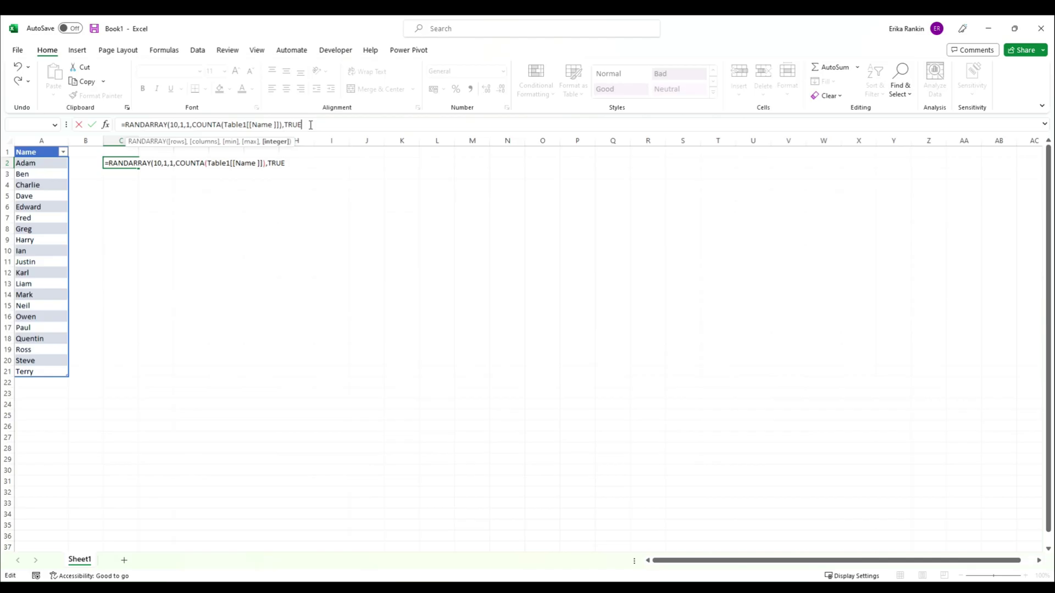
key(Return)
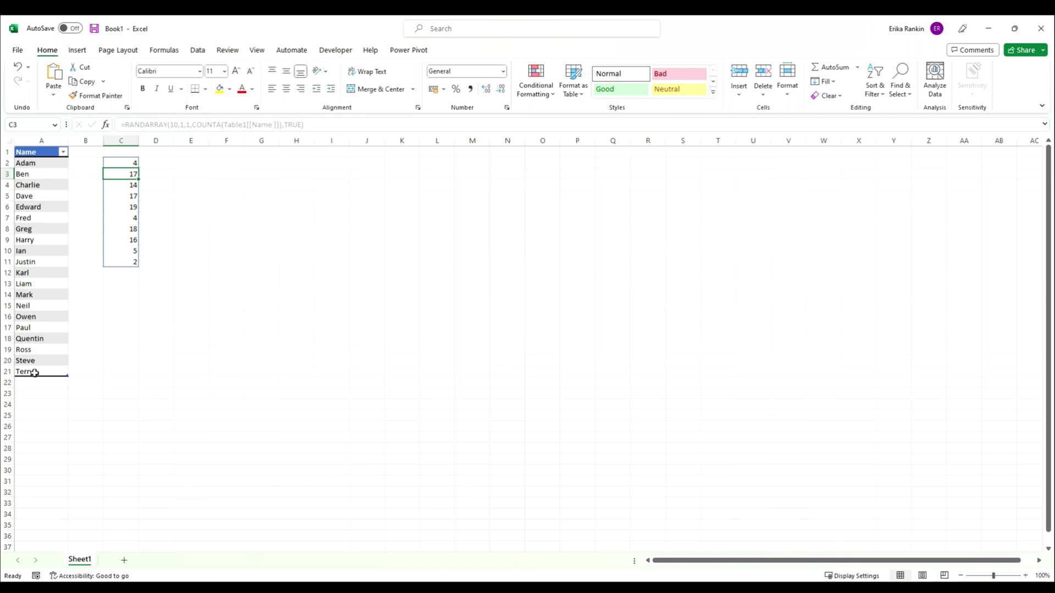
click(129, 163)
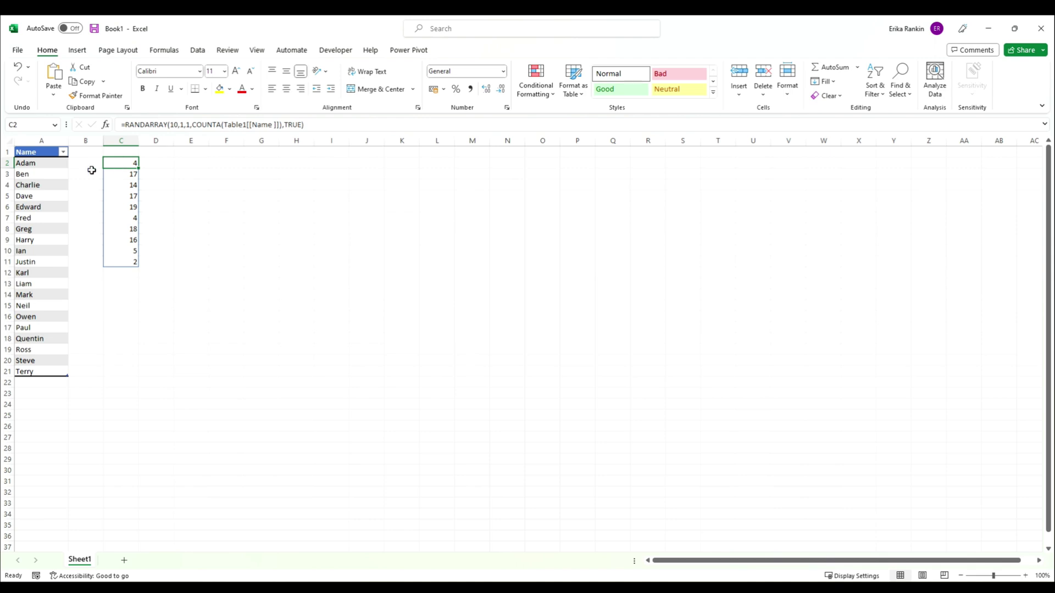
Step: Wrap the C2 formula in INDEX(Table1[Name], …) so C2:C11 spills ten random names
click(127, 126)
text(in)
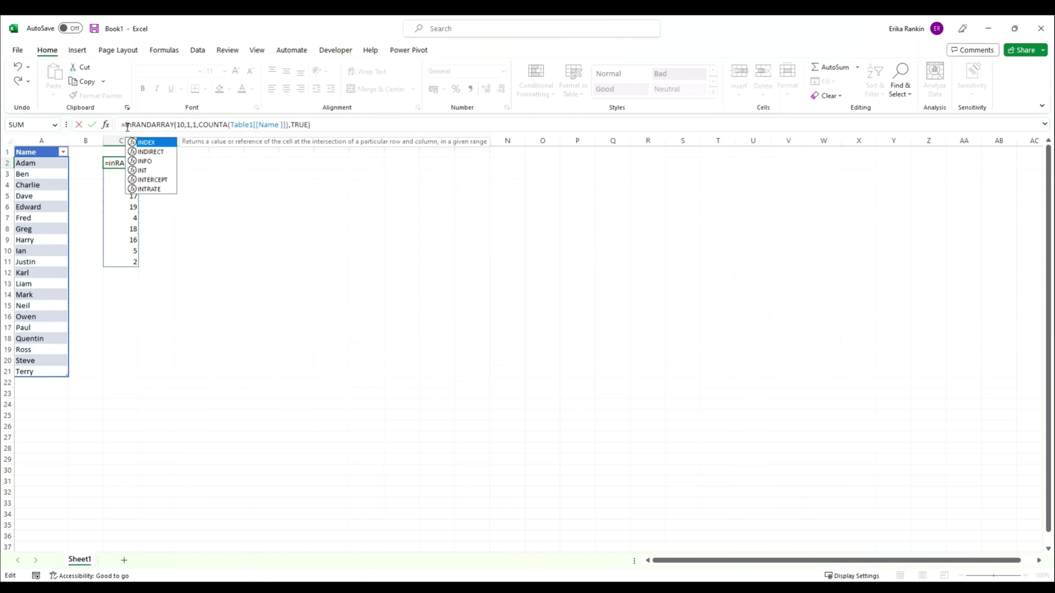
text(de)
key(Tab)
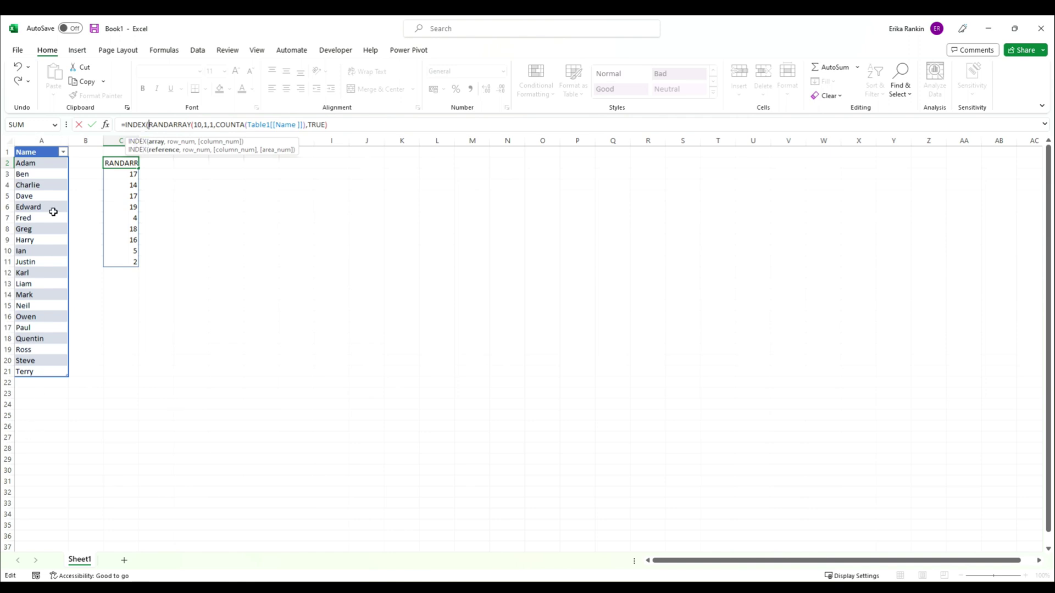
click(38, 146)
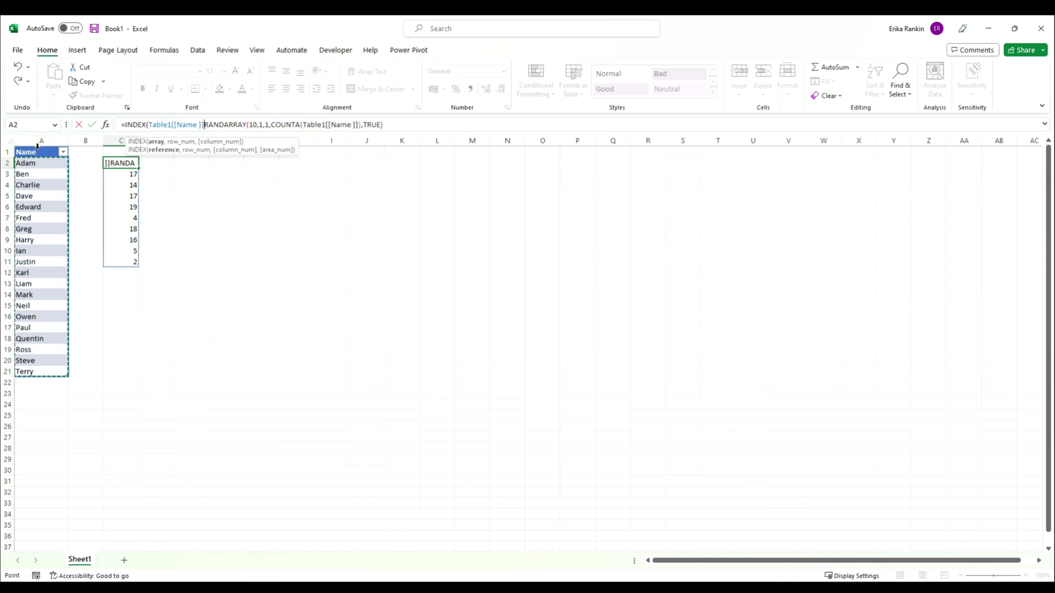
text(,)
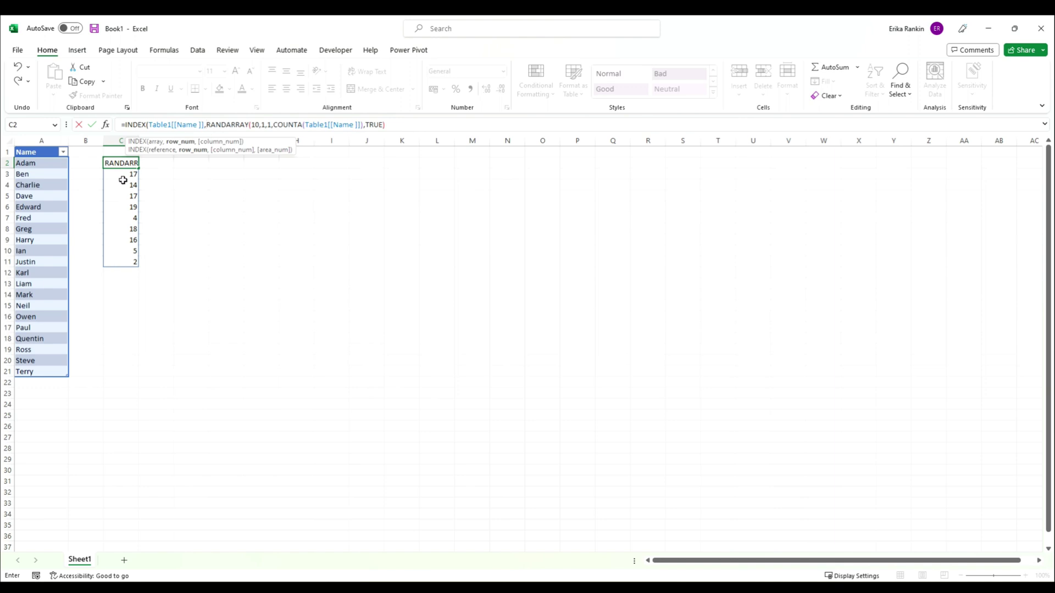
click(406, 126)
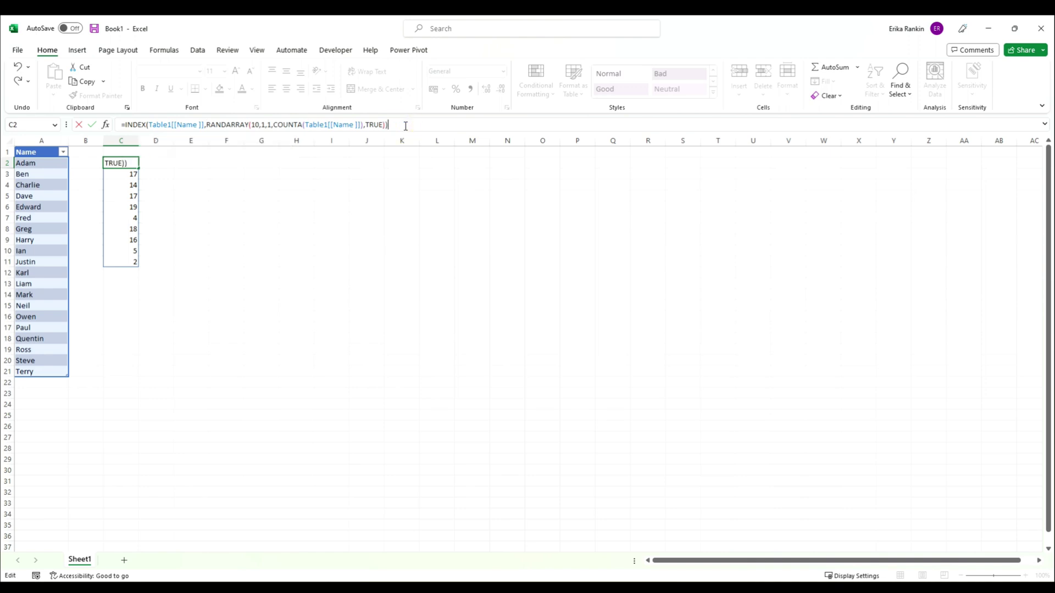
key(Return)
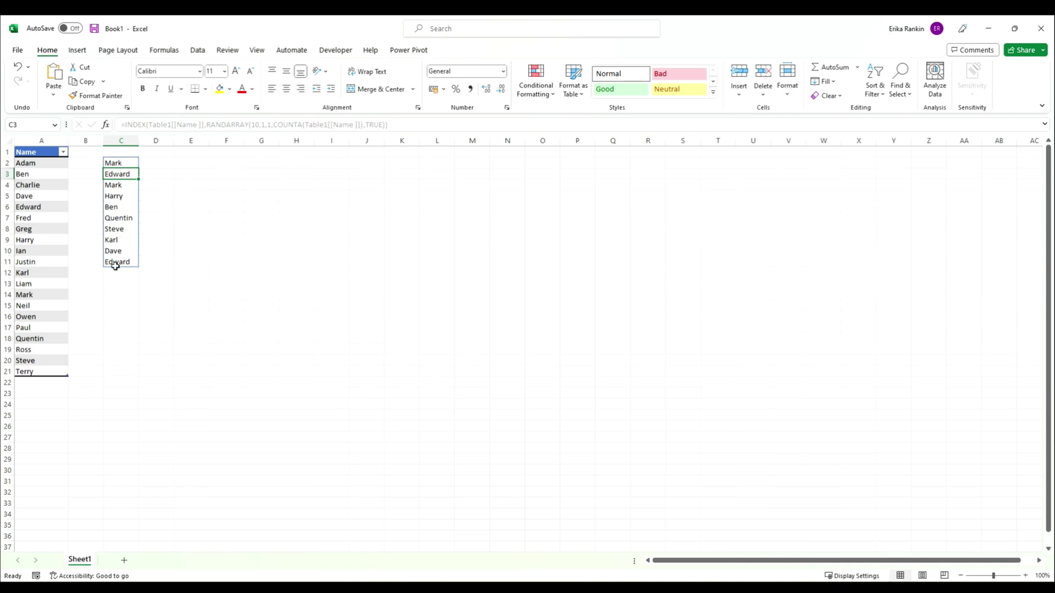
Step: Change RANDARRAY's row count in C2 from 10 to 1, then to 100
click(111, 161)
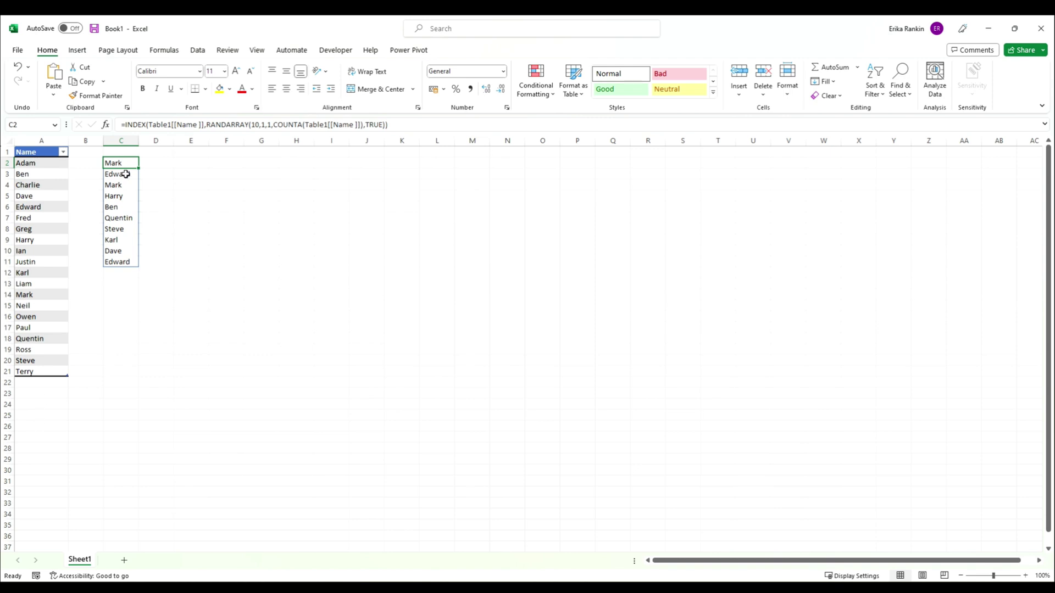
click(257, 124)
key(BackSpace)
key(Return)
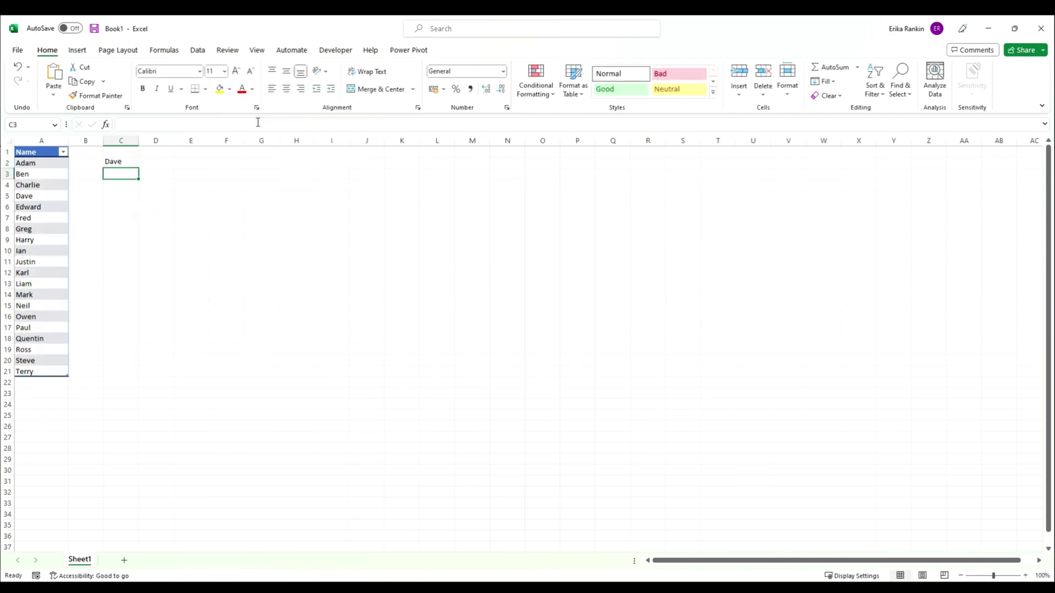
click(122, 160)
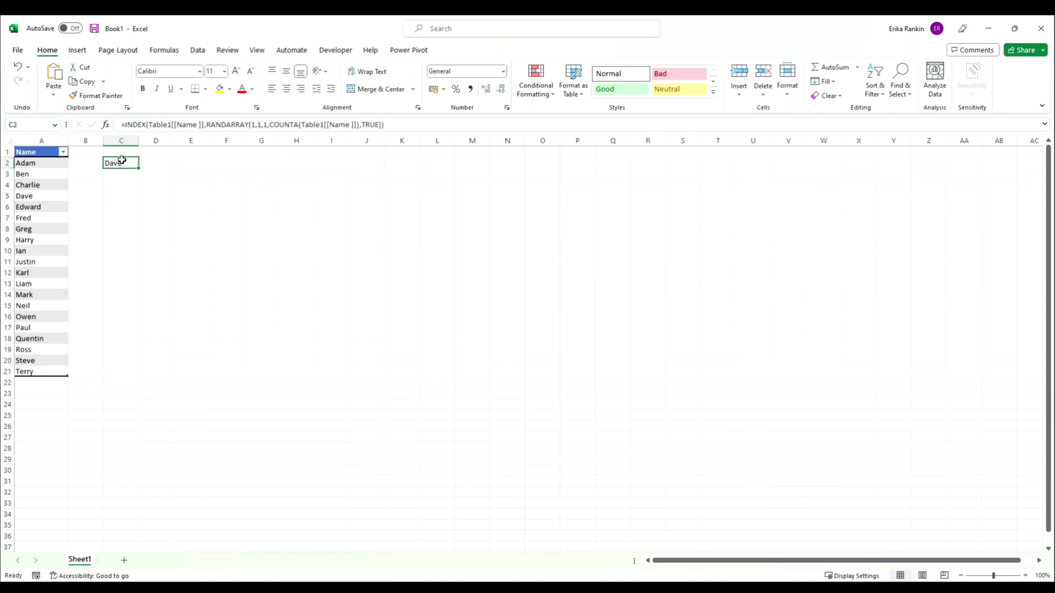
click(271, 124)
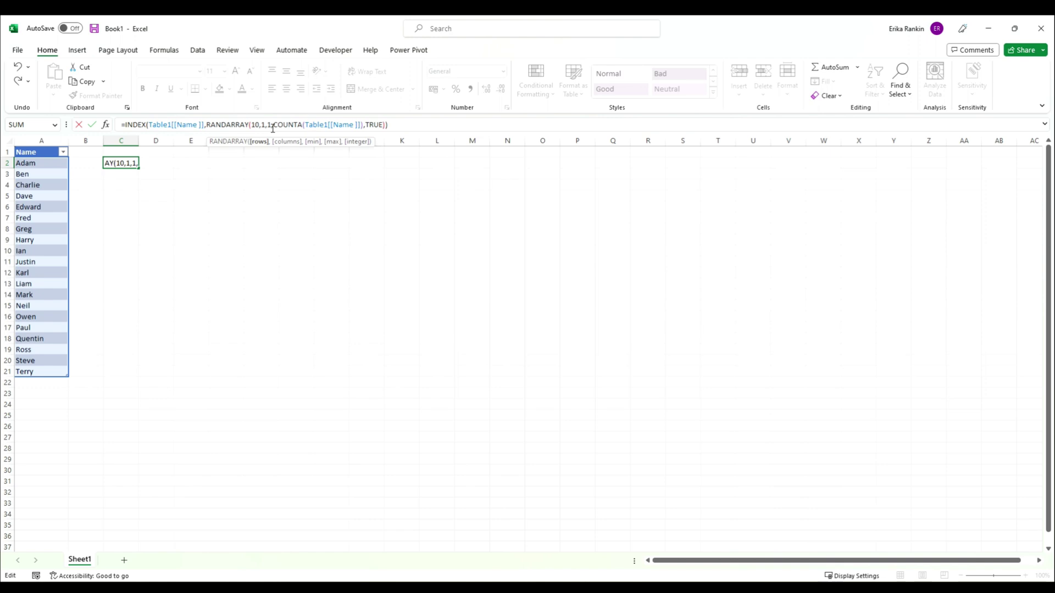
click(255, 125)
text(00)
key(Return)
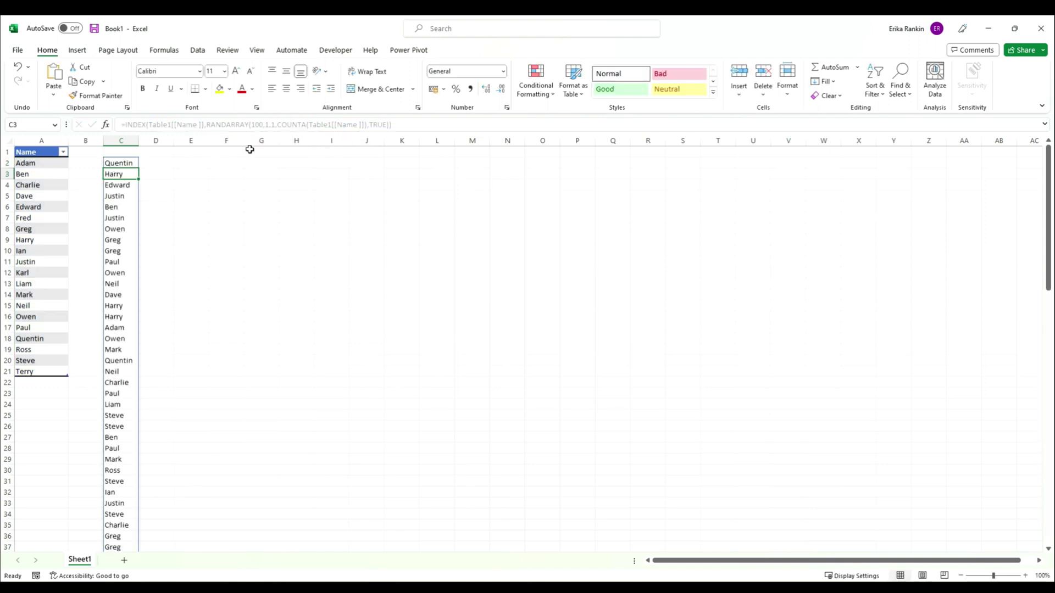
Step: Enter =RANDARRAY(100,1,10000,50000,TRUE) in D2 for 100 random whole numbers
click(164, 163)
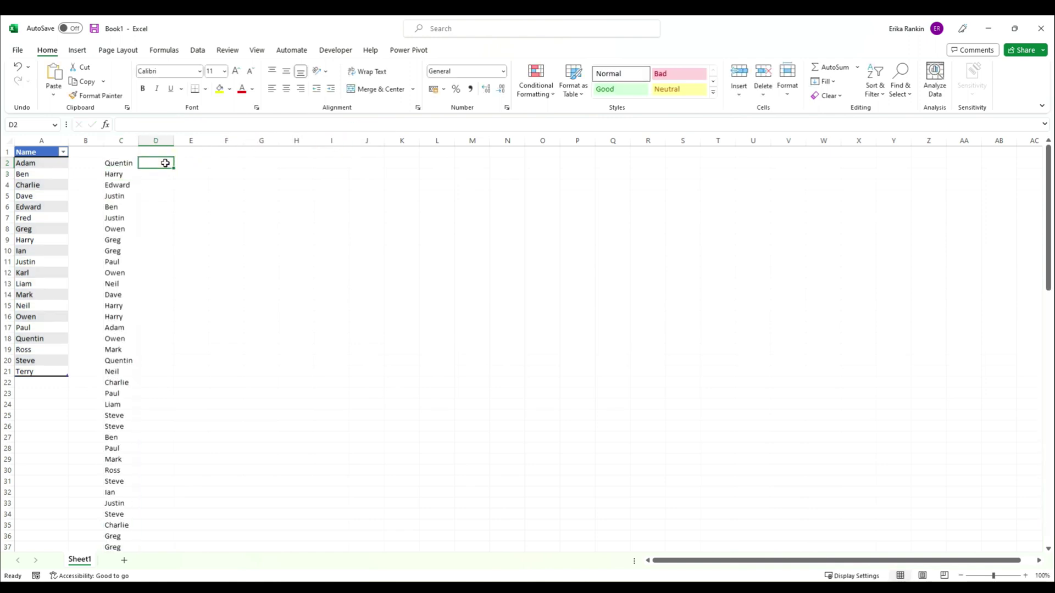
text(=)
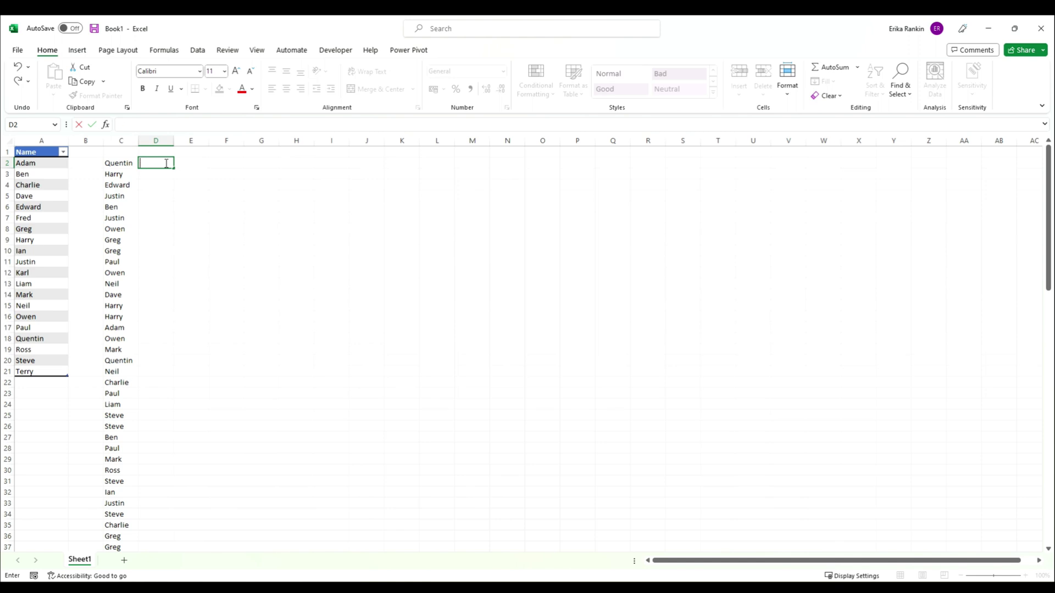
text(ra)
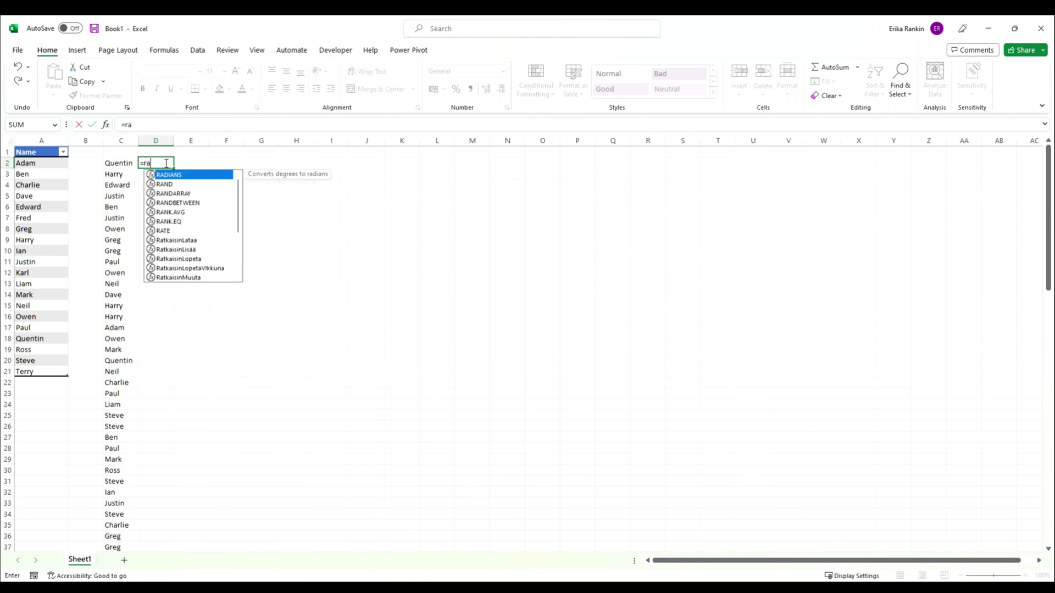
key(Down)
key(Down)
key(Tab)
text(1)
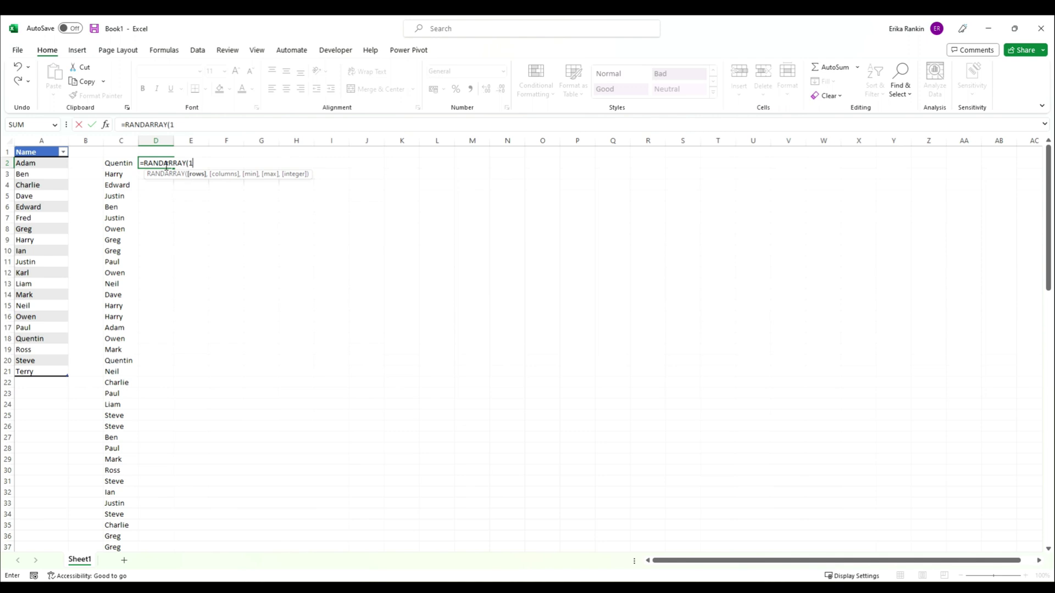
text(00,1,)
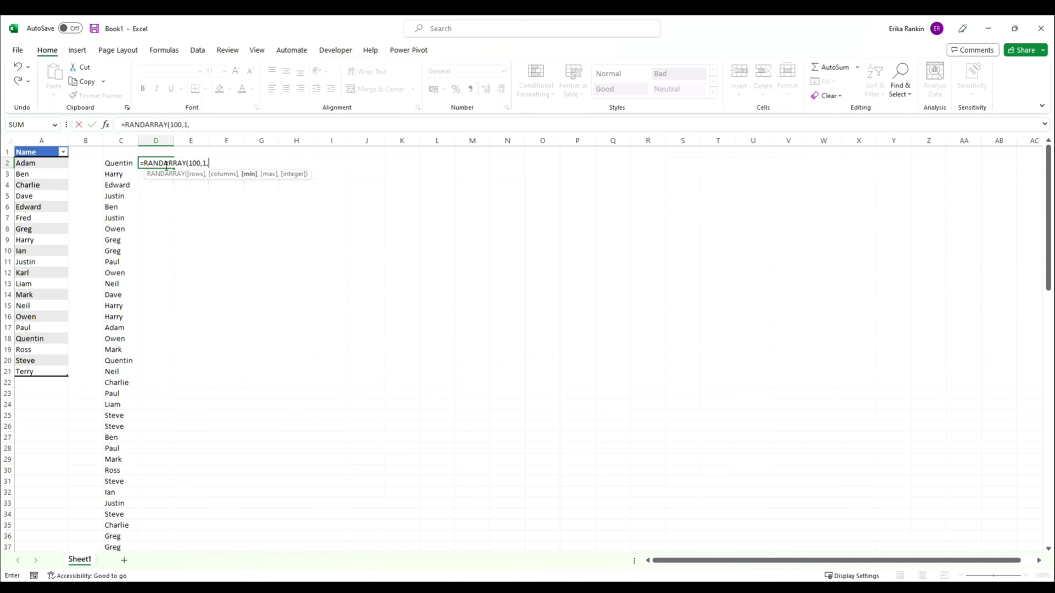
text(10000,50000)
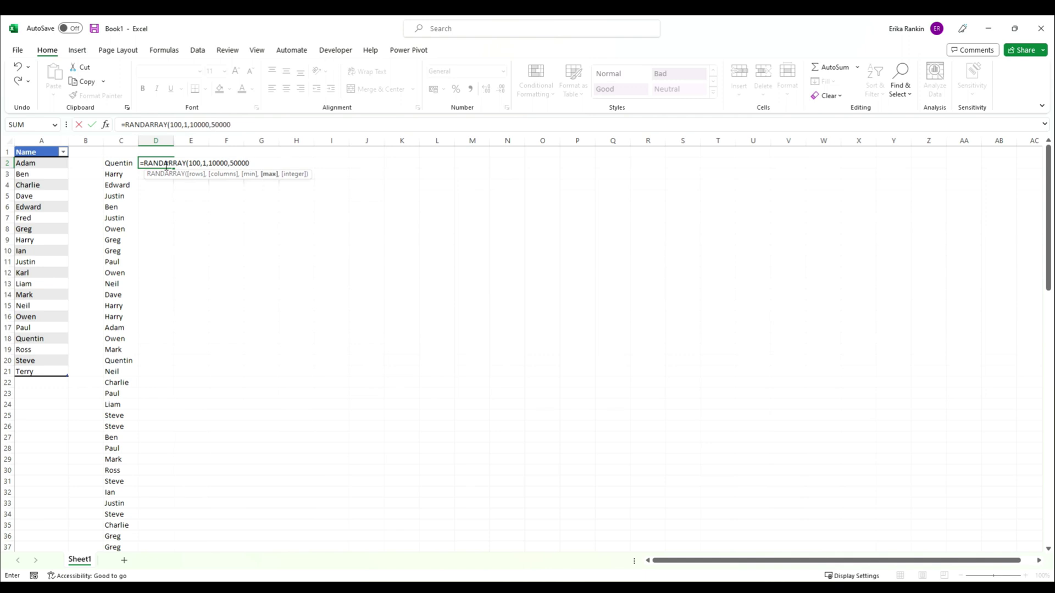
text(,)
key(Down)
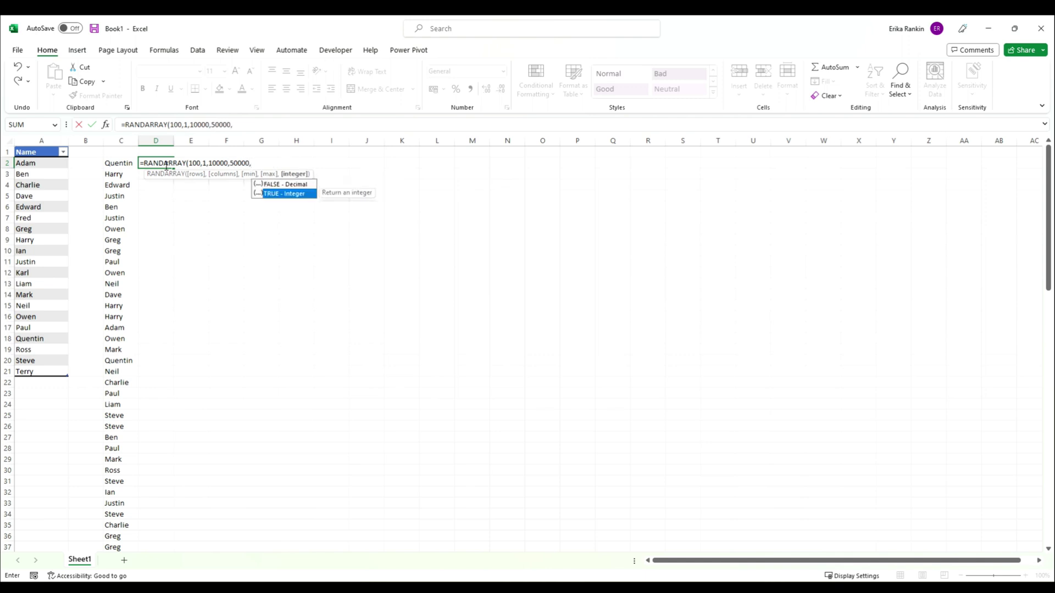
key(Tab)
key(Tab)
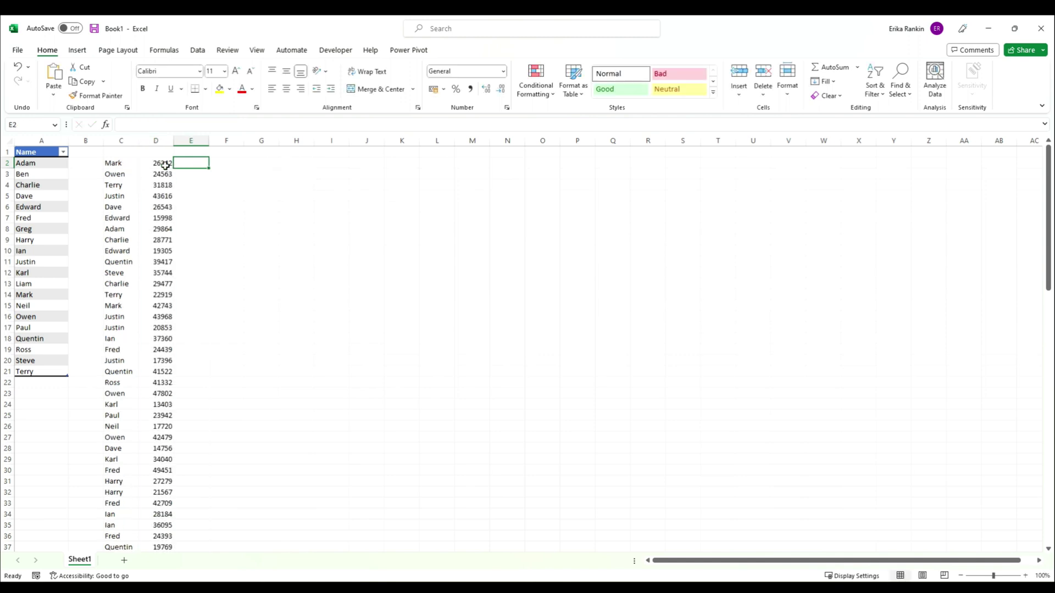
Step: Format the column D figures as pound Accounting with zero decimal places
click(156, 161)
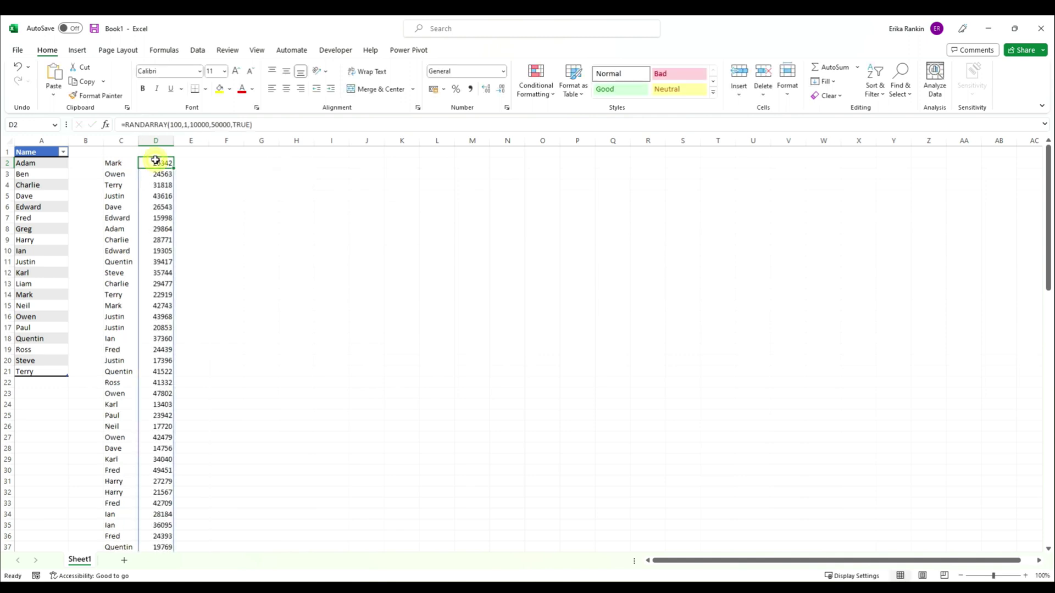
key(ctrl+shift+Down)
key(F9)
key(F9)
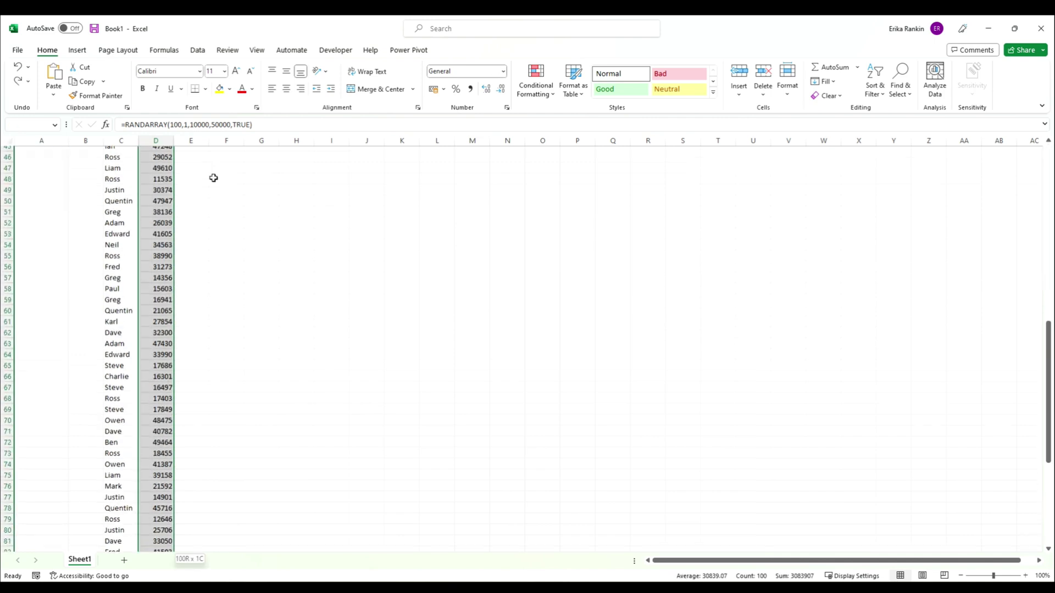
click(433, 91)
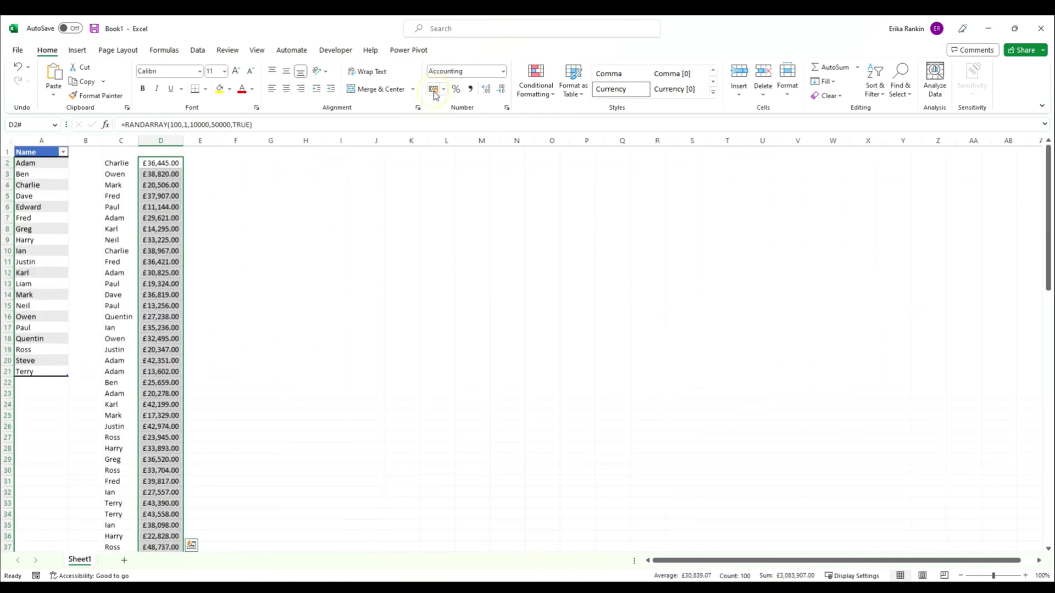
click(501, 89)
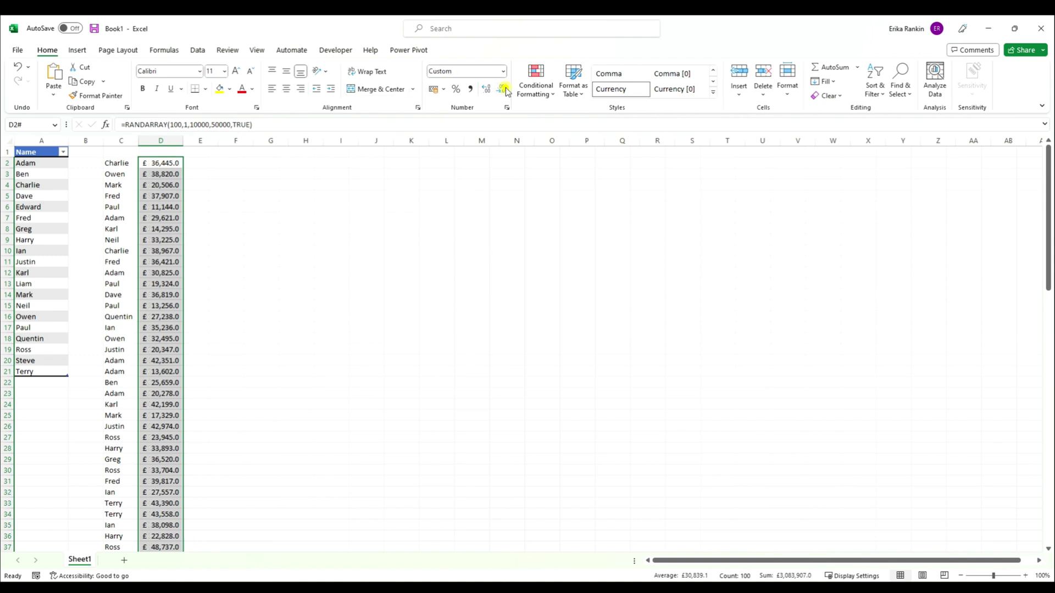
click(500, 88)
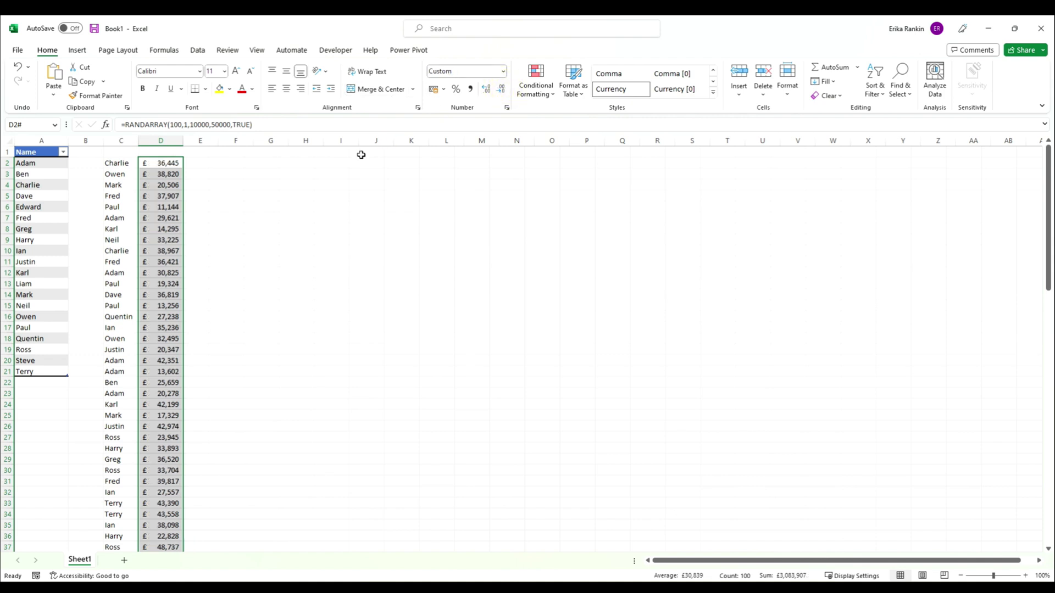
Step: Recommit the D2 formula so both columns regenerate fresh random names and pound figures
click(288, 124)
key(Return)
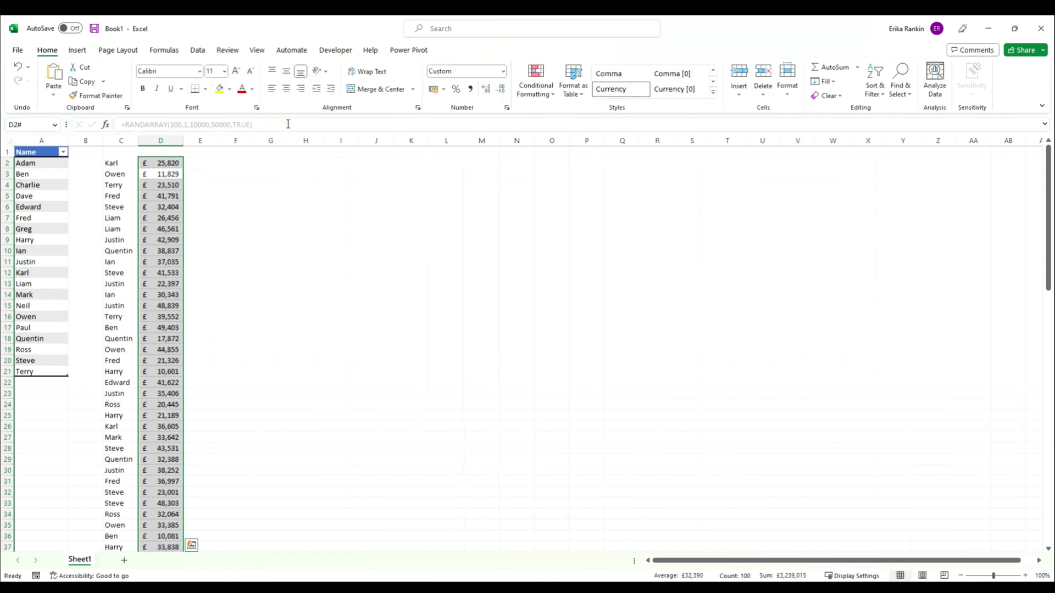